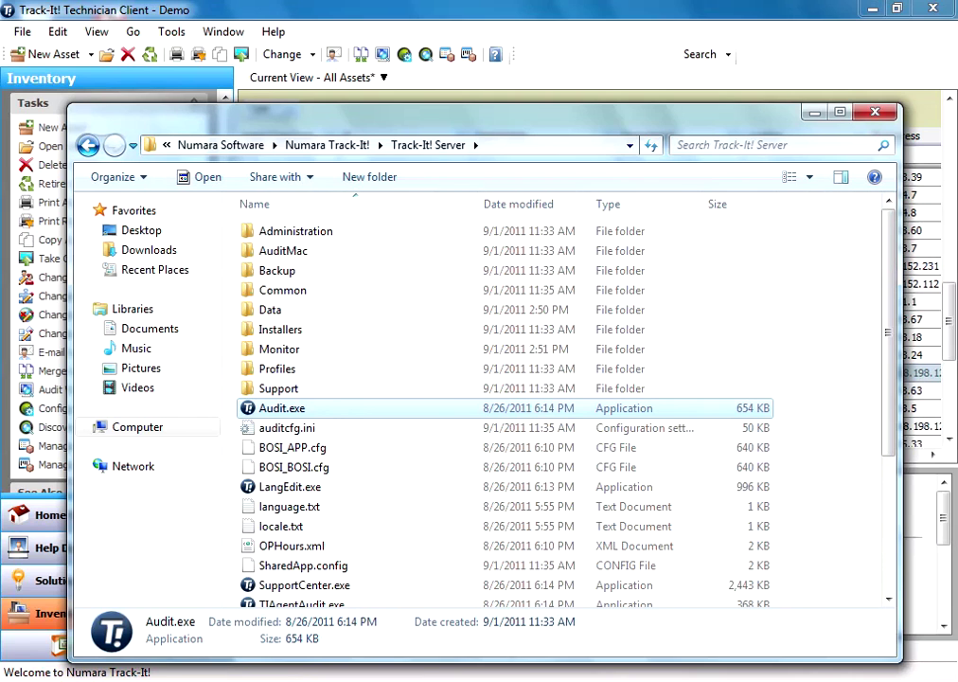
- Reveal the full Track-It! Server folder path in the address bar, then restore the normal view
key(alt+d)
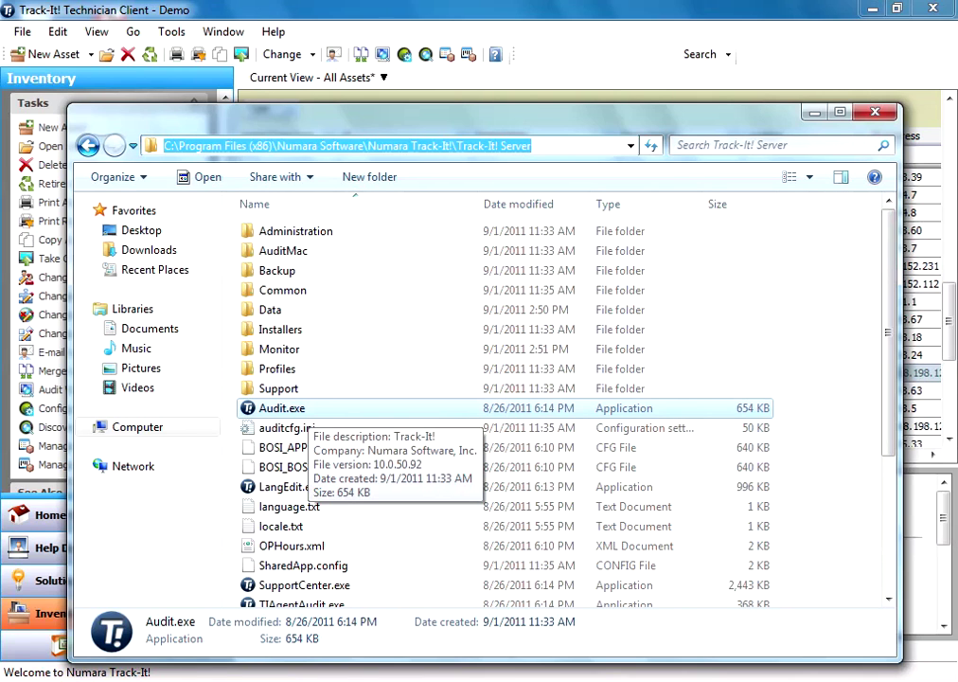
key(Escape)
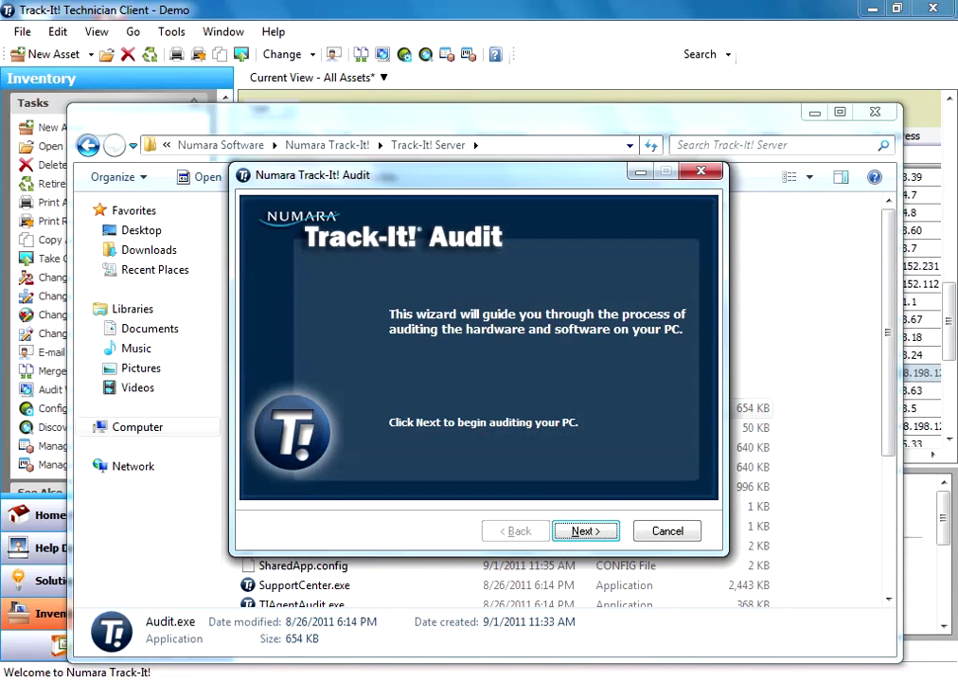
- Run the WIN7X64 audit through its hardware and software results to Finish, then close the server folder
key(Return)
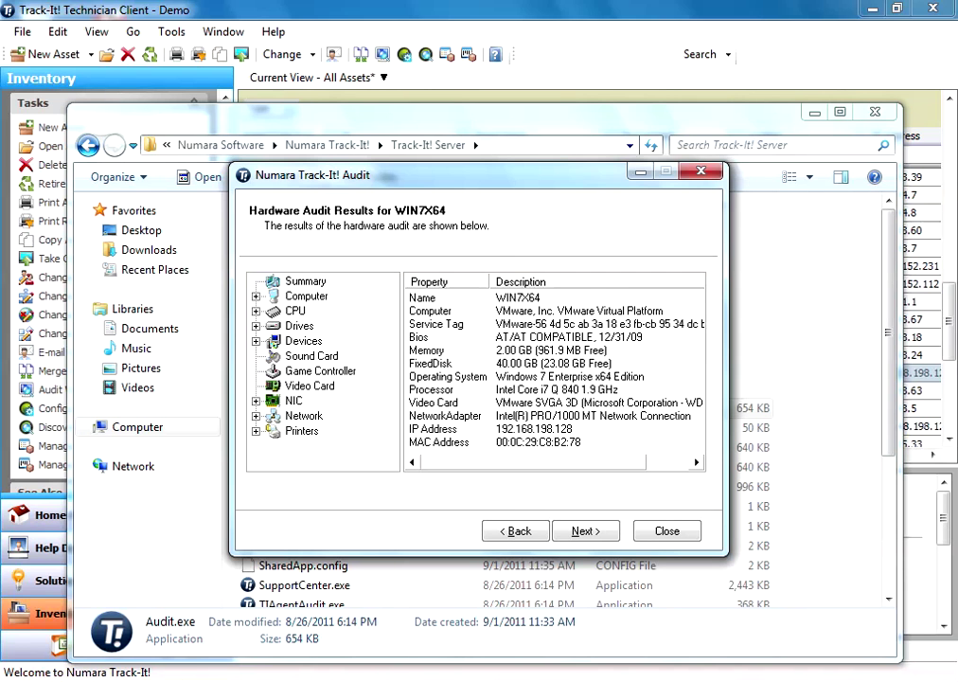
click(585, 530)
click(585, 530)
click(586, 530)
key(alt+F4)
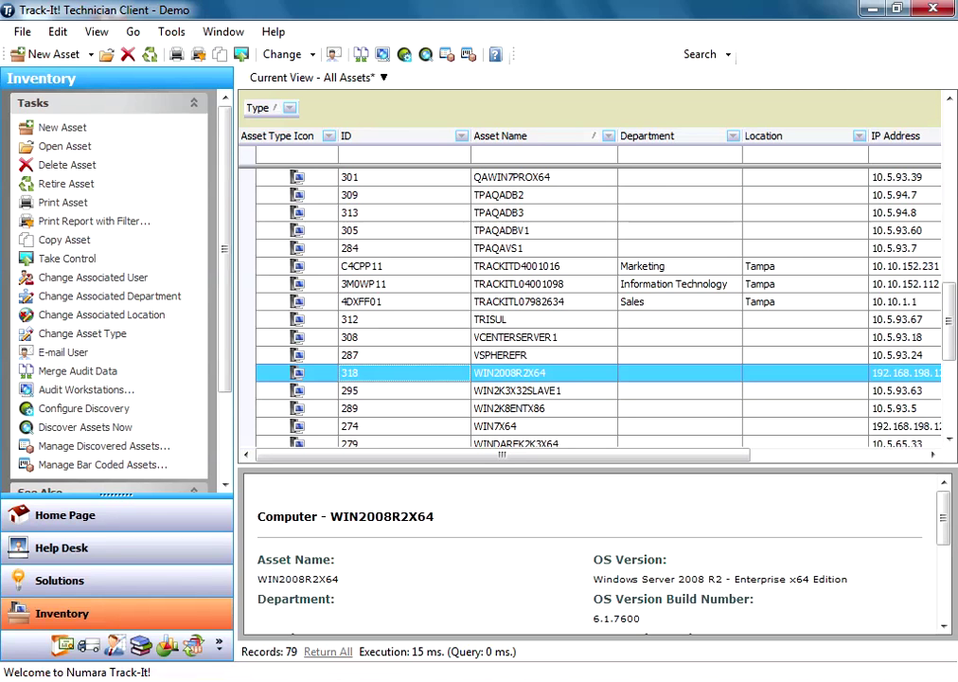
- Select assets TRACKITL04001098 through WIN2K3X32SLAVE1 and bring up their action menu, then dismiss it
click(519, 284)
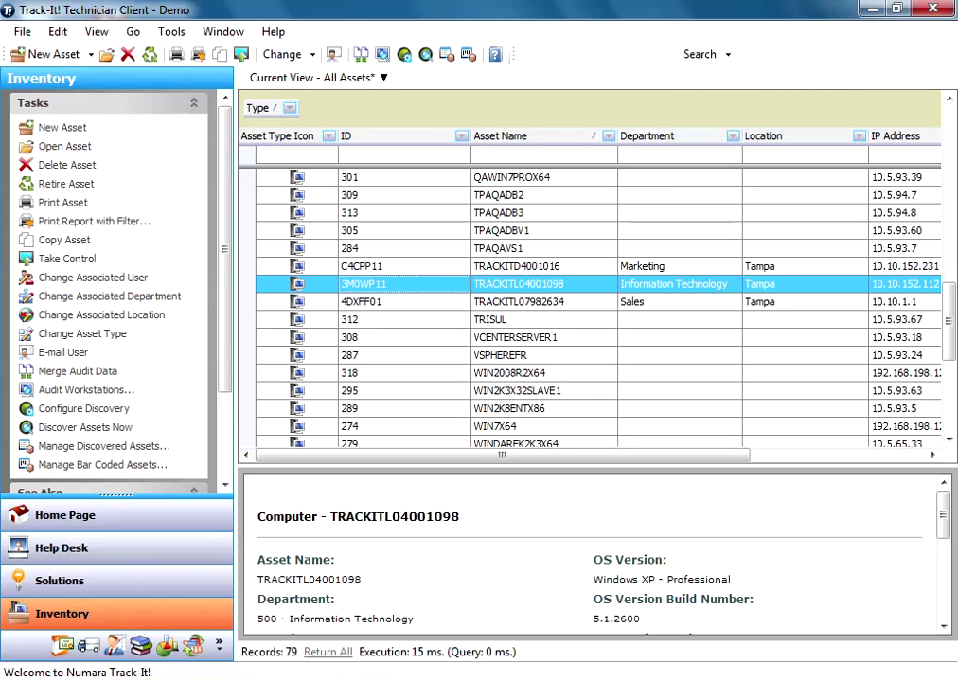
shift+click(519, 391)
right_click(413, 389)
key(Escape)
- Select only WIN2008R2X64 and choose Audit Now from its context menu
click(512, 408)
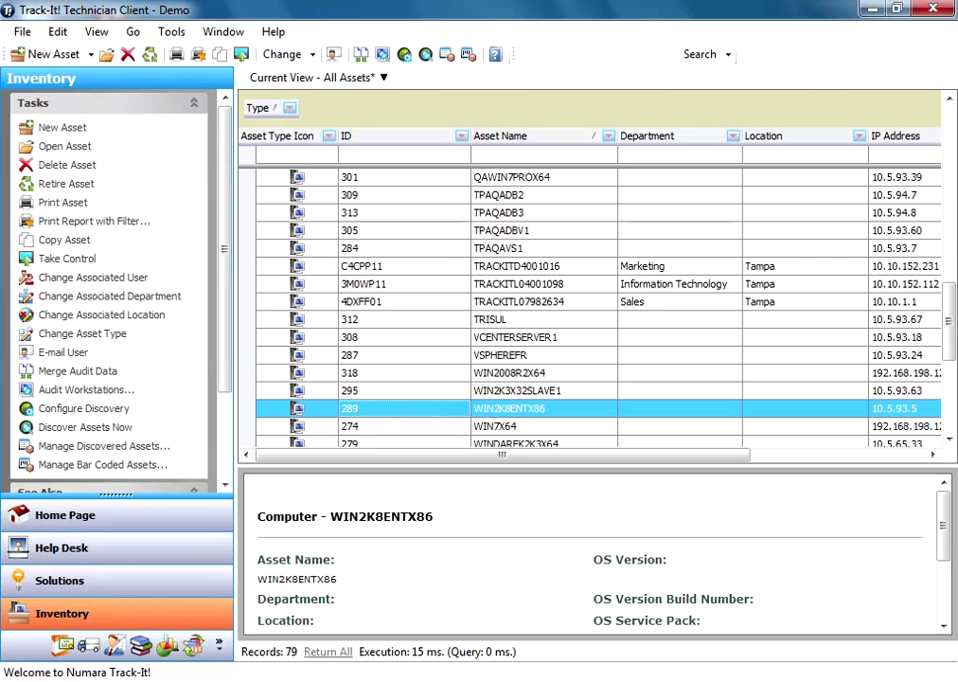
click(512, 372)
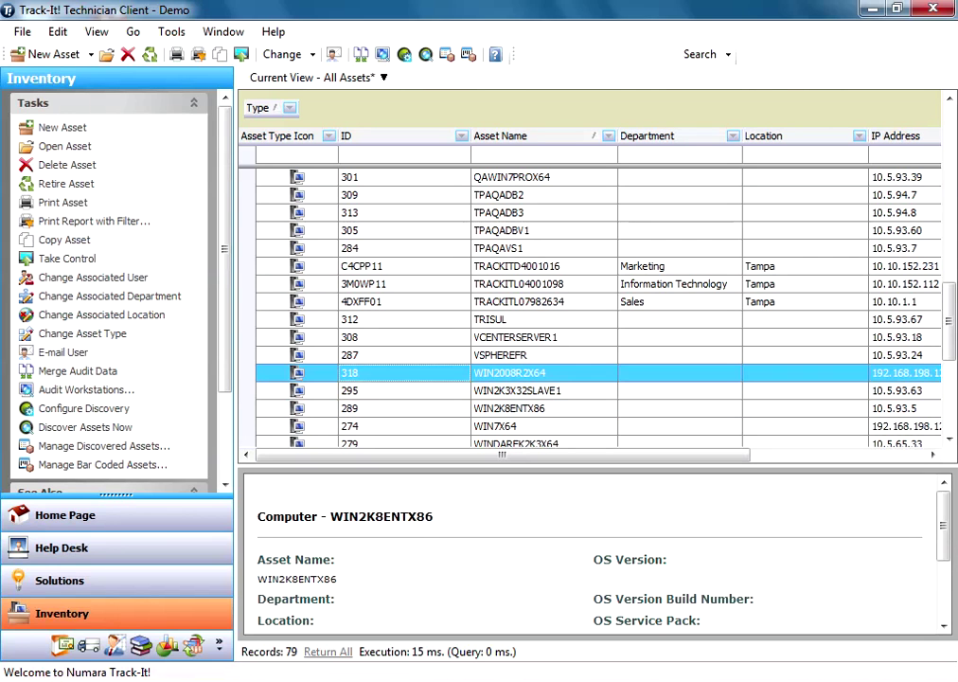
right_click(438, 372)
right_click(421, 388)
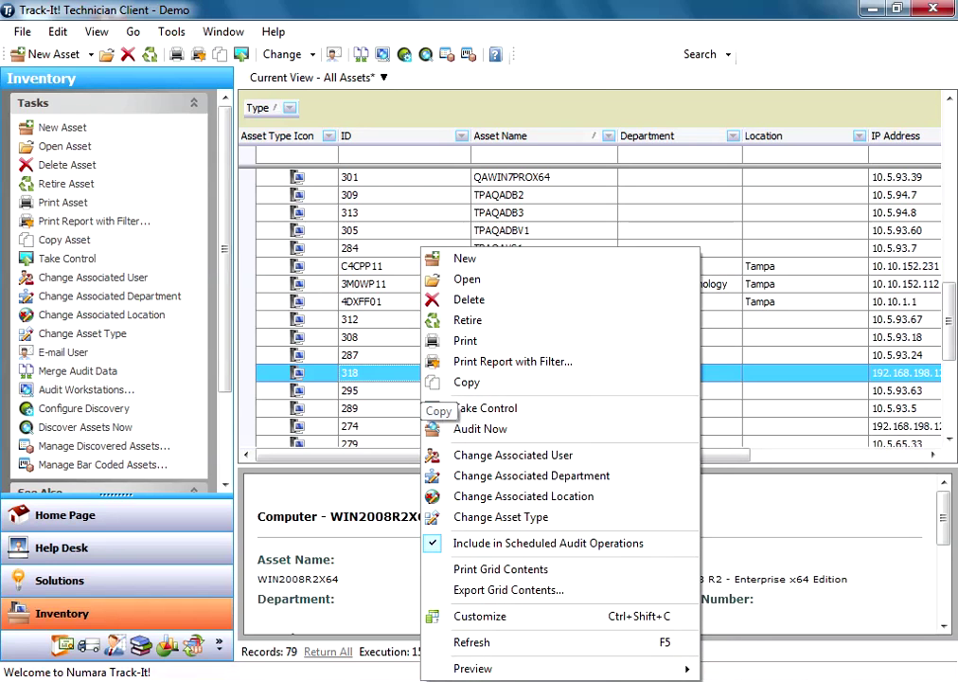
click(445, 428)
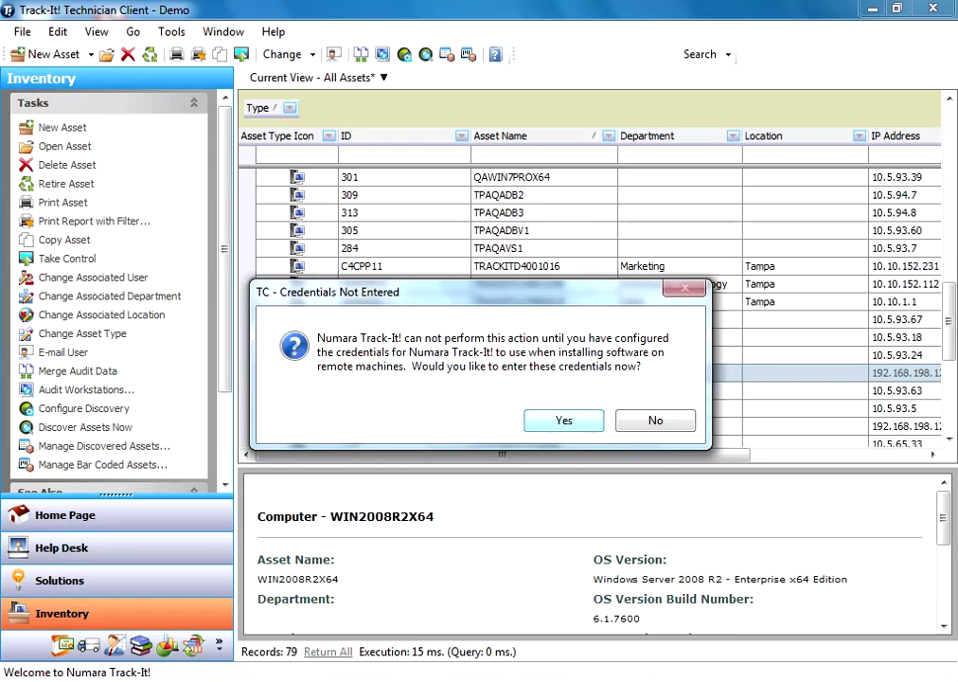
- Enter the domain administrator user name and password as audit credentials and confirm Test Login succeeds
key(Return)
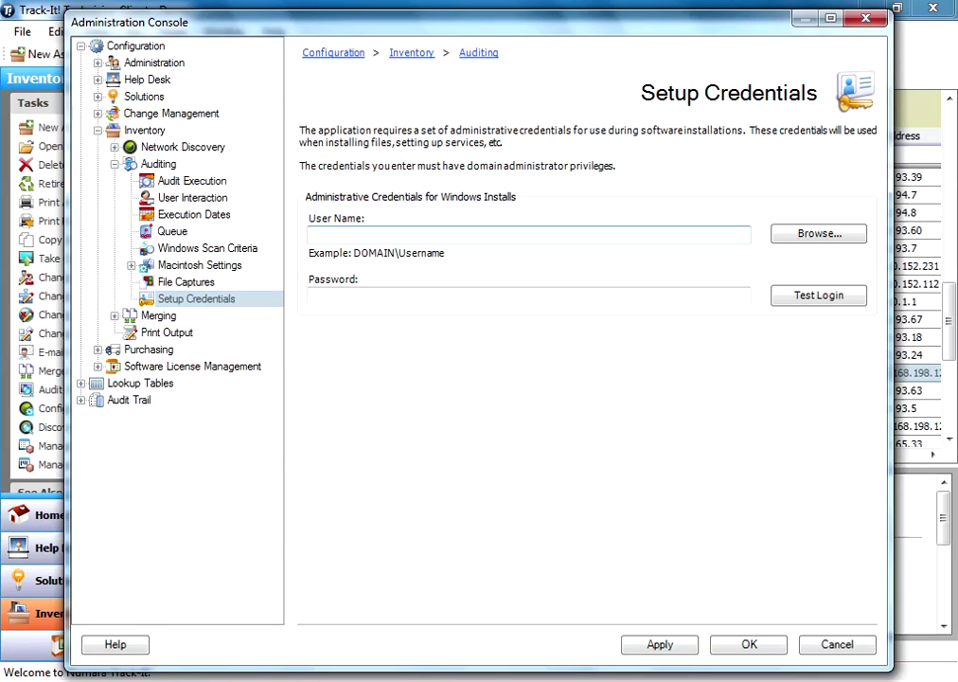
text(qalab)
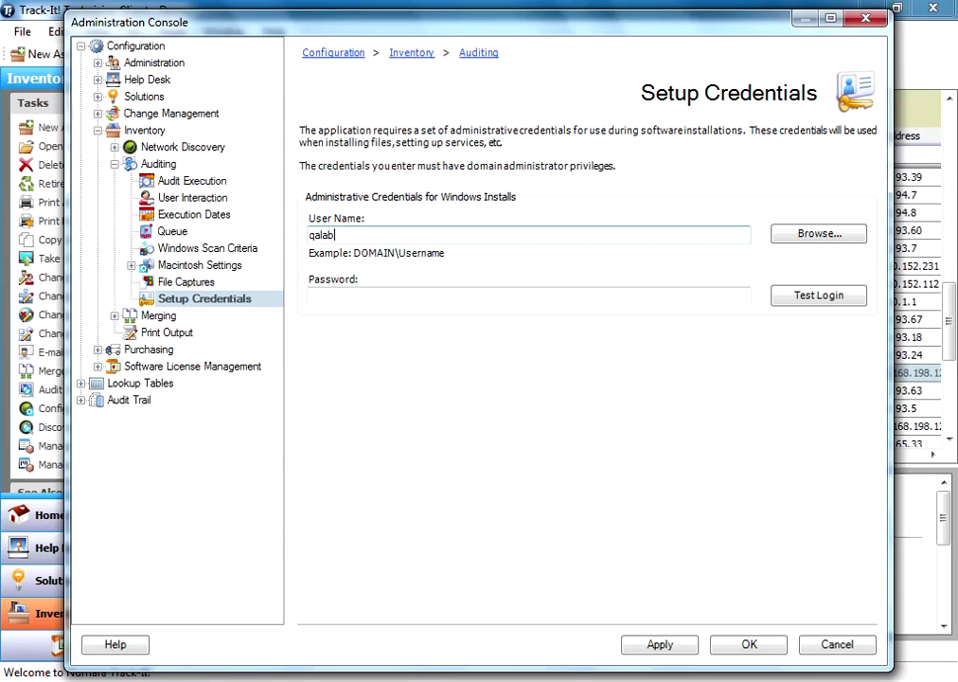
text(\administrator)
click(402, 295)
text(pa)
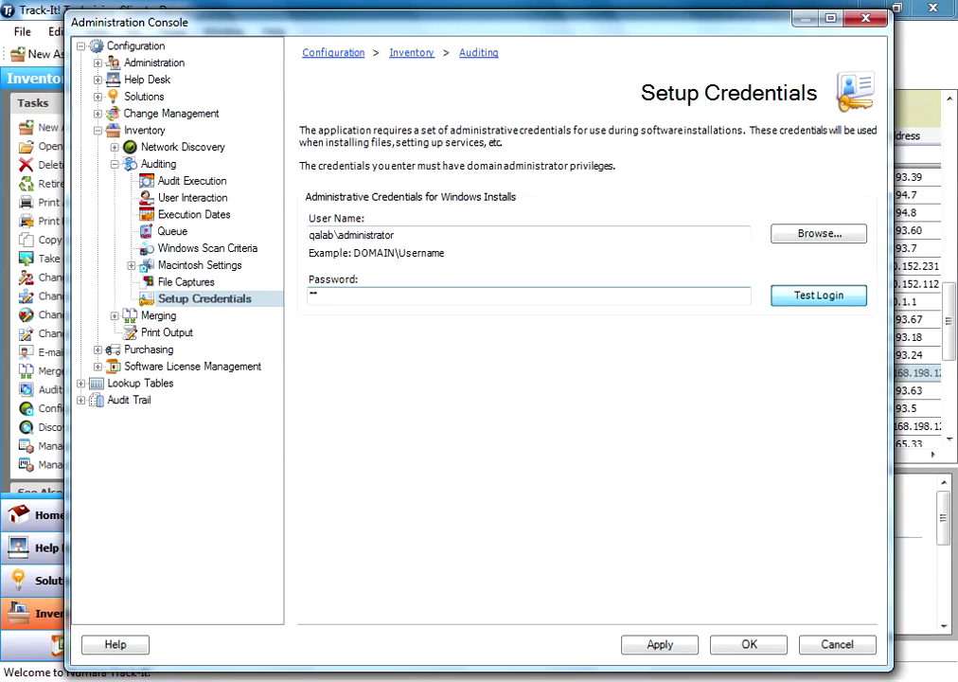
click(818, 295)
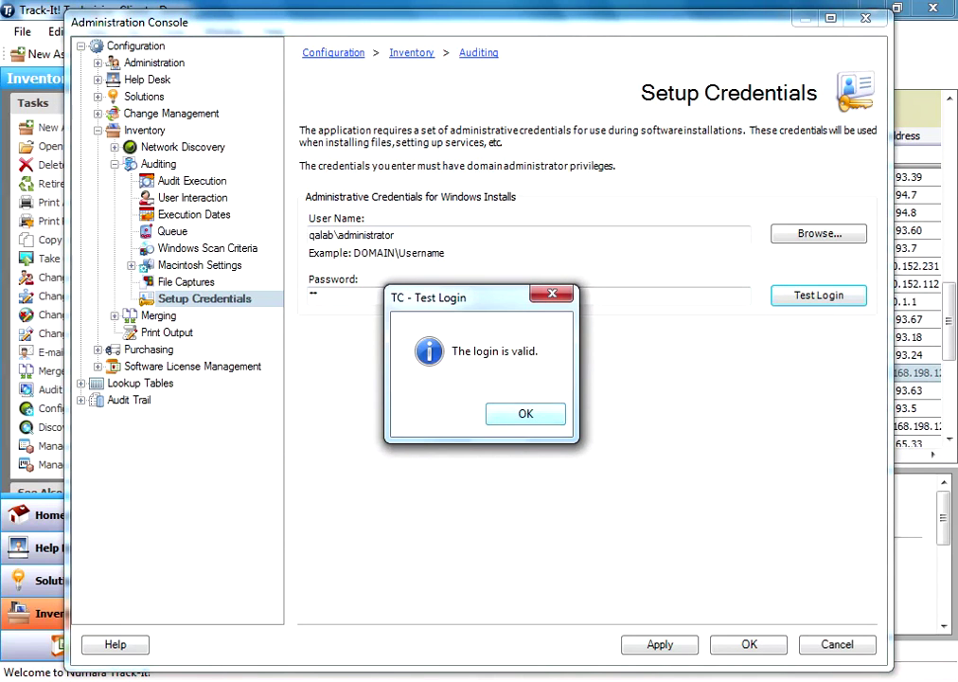
key(Return)
key(Return)
- Run Audit Now on WIN2008R2X64, minimize the Audit Workstation window, and open the asset record
right_click(431, 372)
click(495, 371)
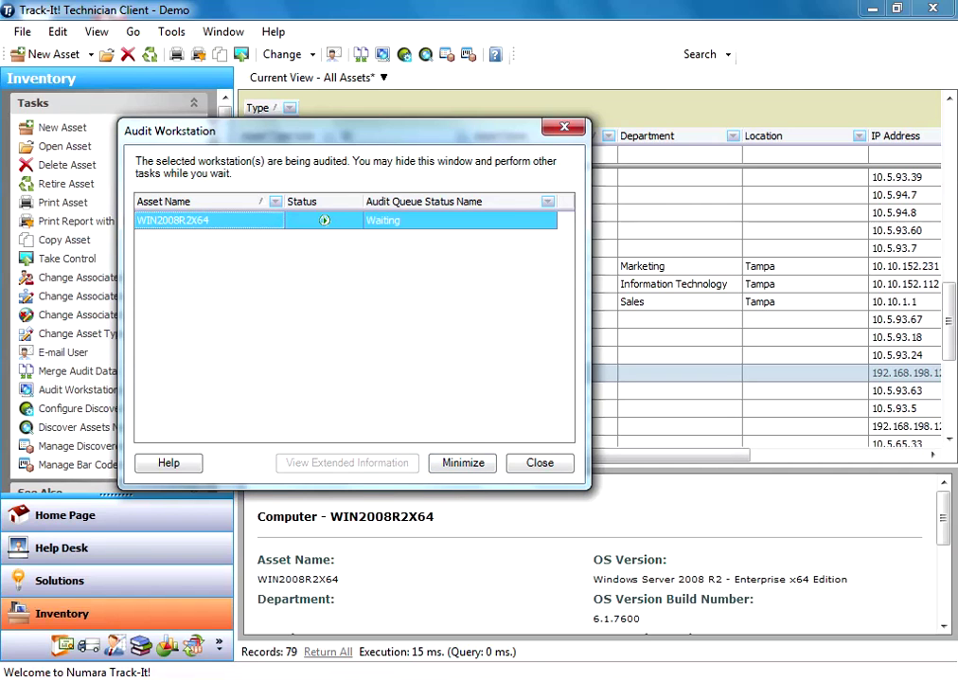
click(463, 462)
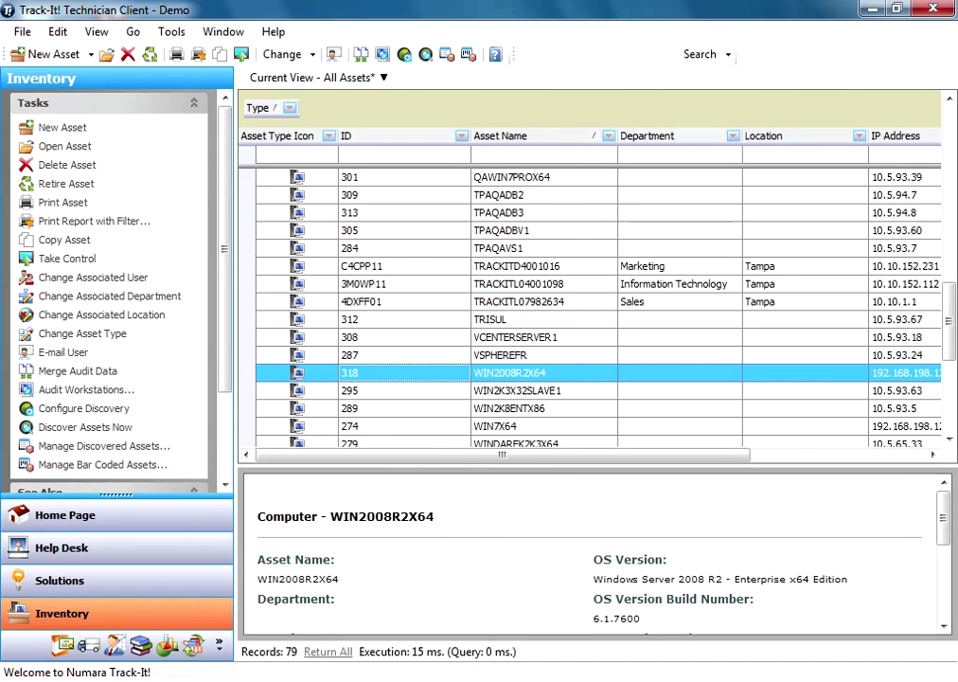
key(Return)
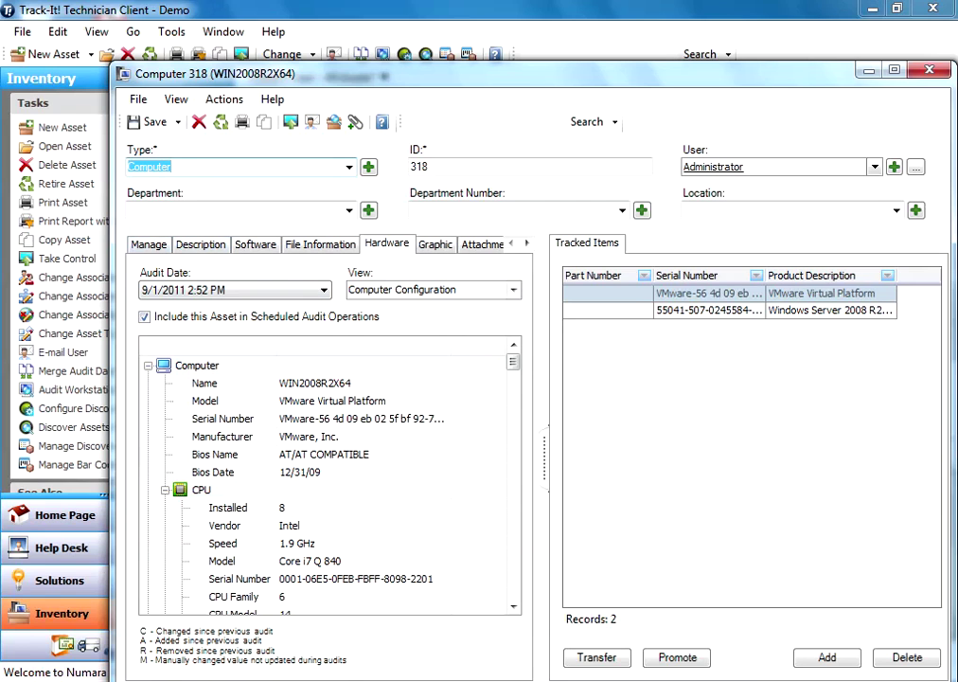
- Select the Name value in computer 318's Hardware tree and show the captured IPCONFIG /ALL file
scroll(329, 474, down, 1)
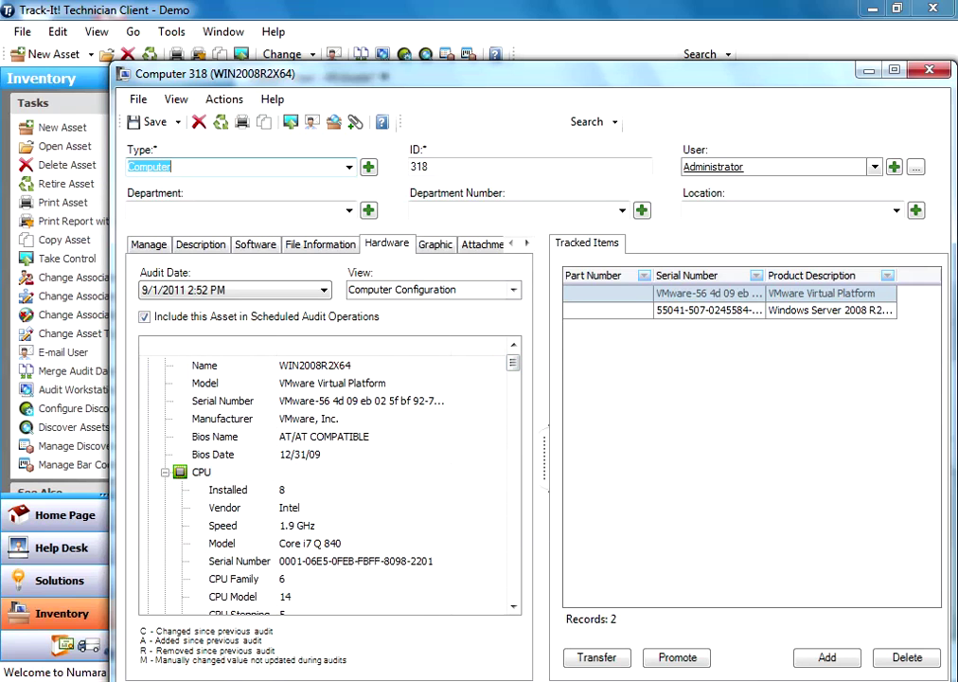
scroll(330, 474, down, 1)
scroll(330, 474, down, 5)
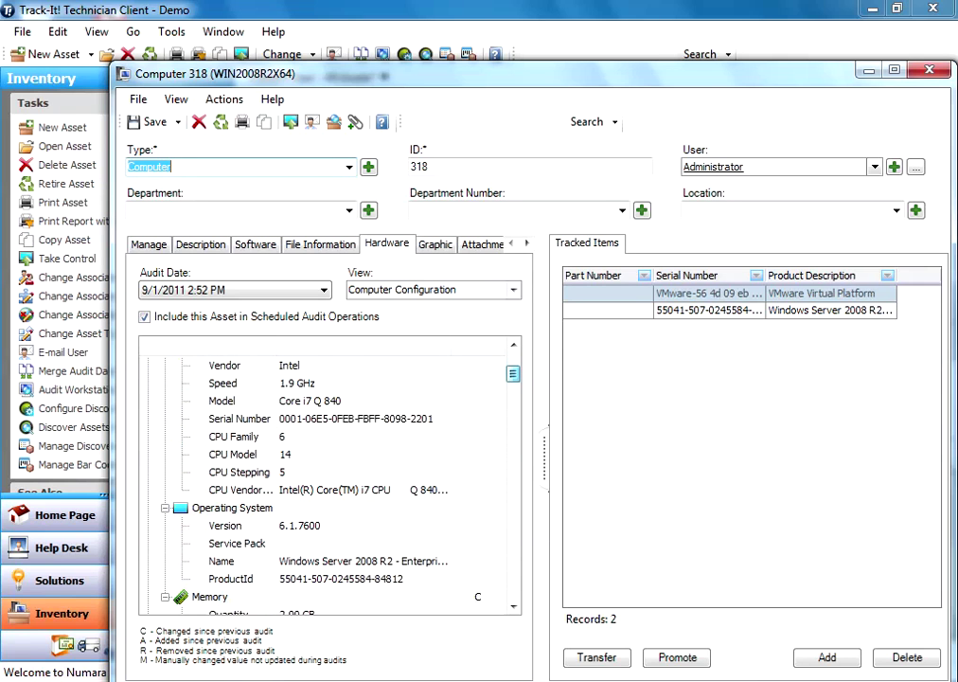
scroll(330, 473, down, 3)
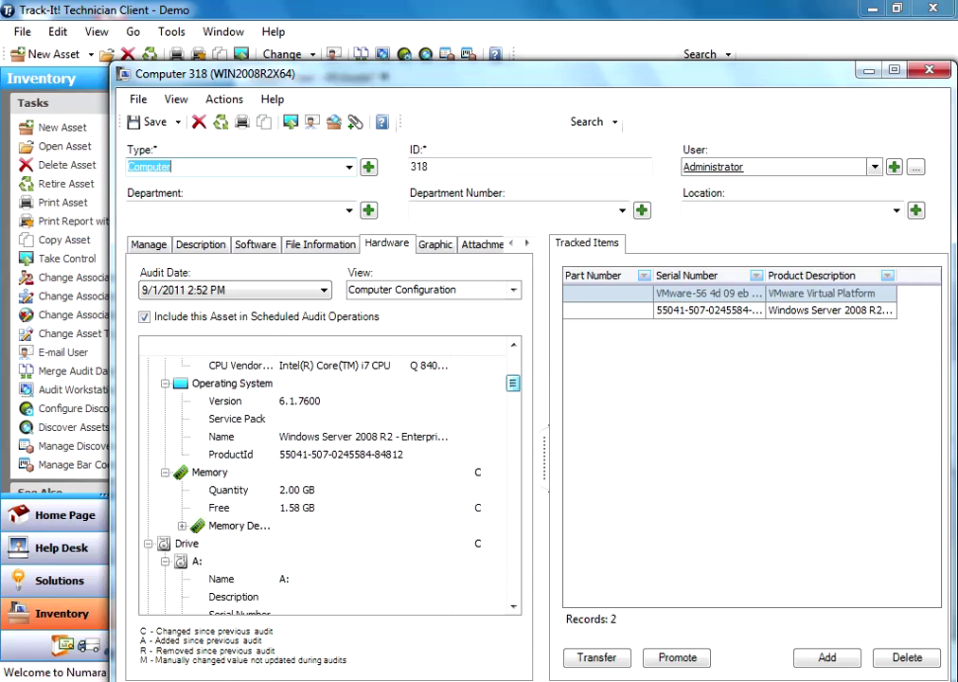
scroll(330, 474, up, 6)
scroll(329, 474, up, 1)
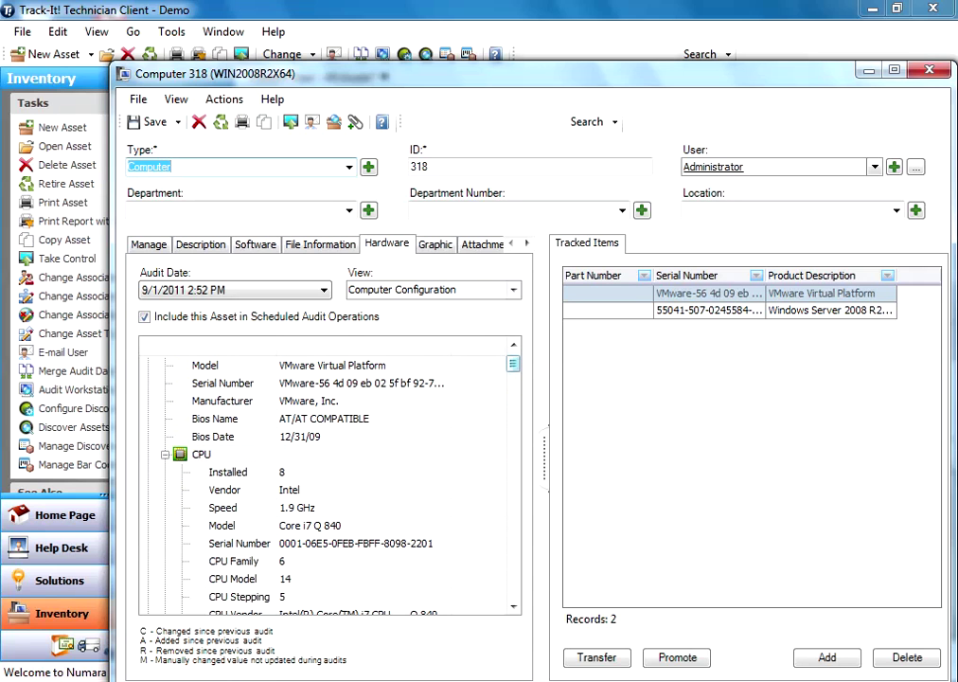
scroll(330, 474, up, 1)
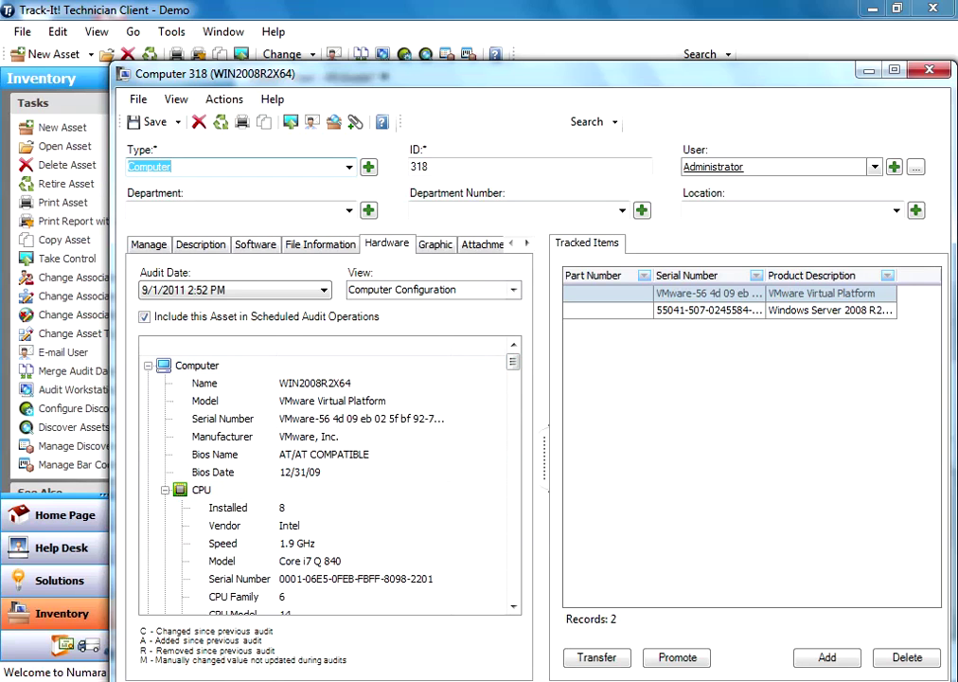
click(315, 383)
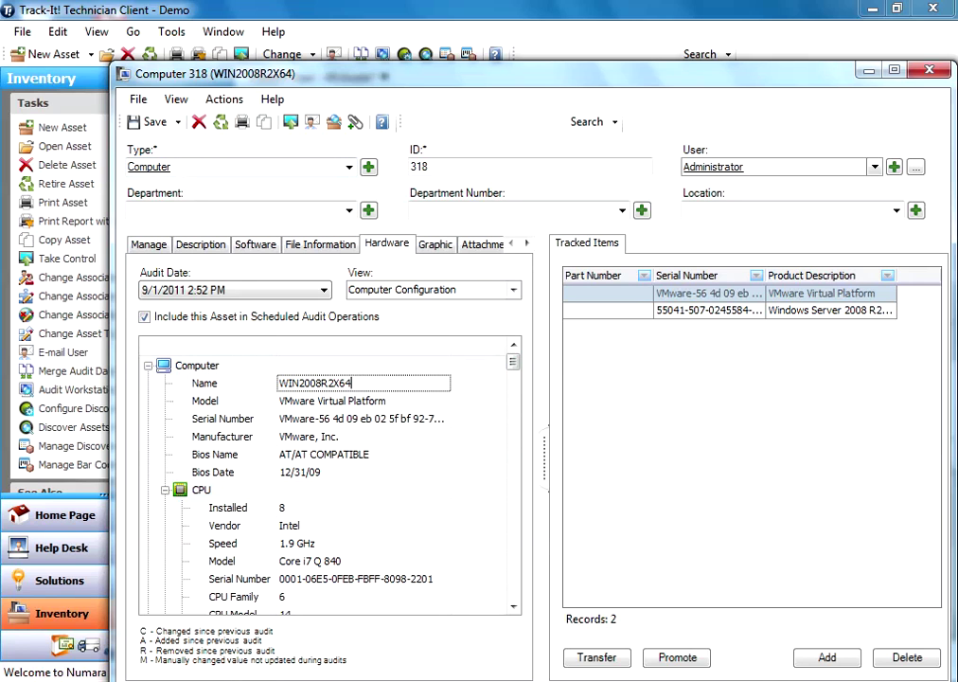
click(320, 244)
- Browse computer 318's software Files, Titles and Programs lists, expanding Unidentified Software
click(255, 245)
click(205, 275)
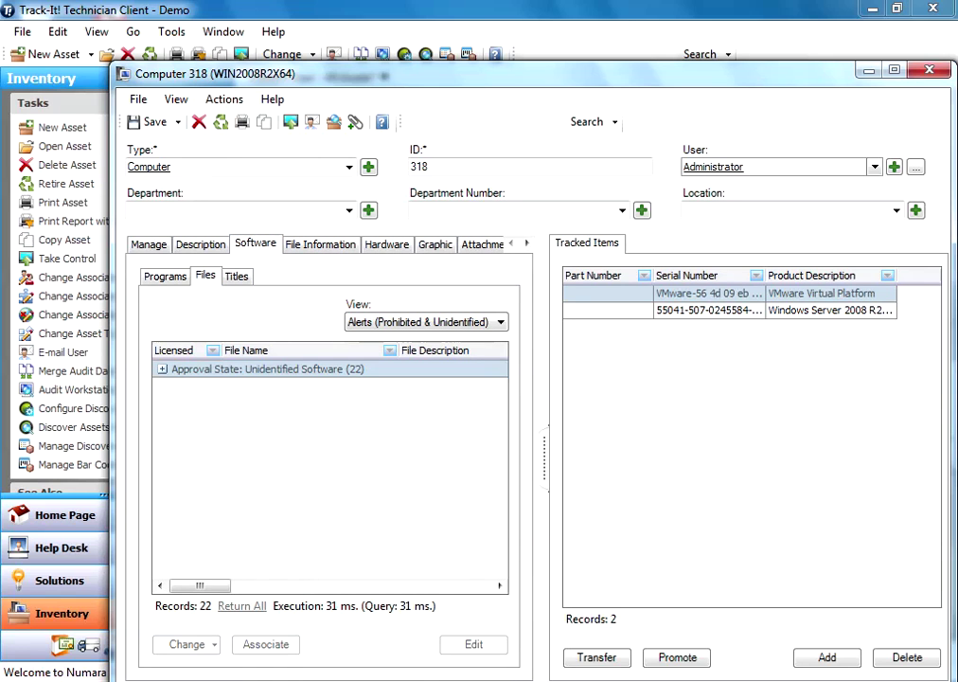
click(162, 368)
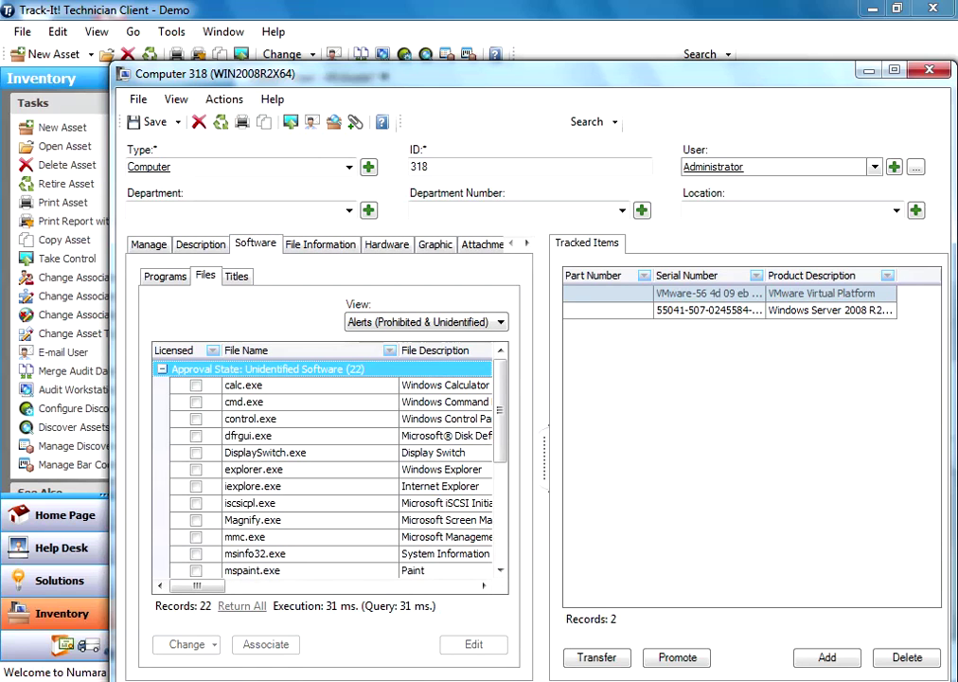
click(235, 275)
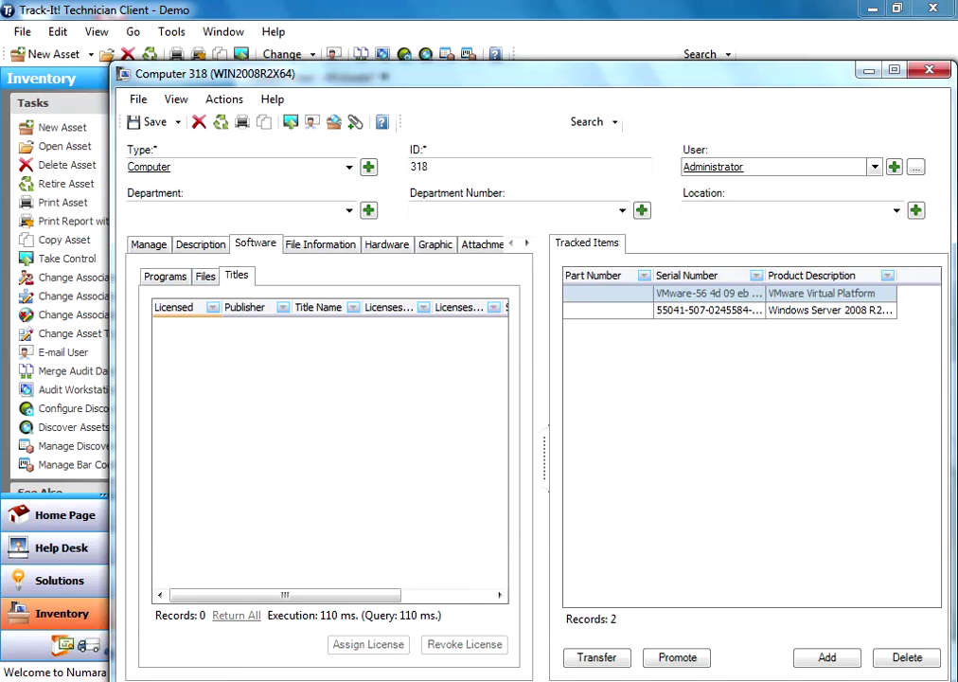
click(206, 276)
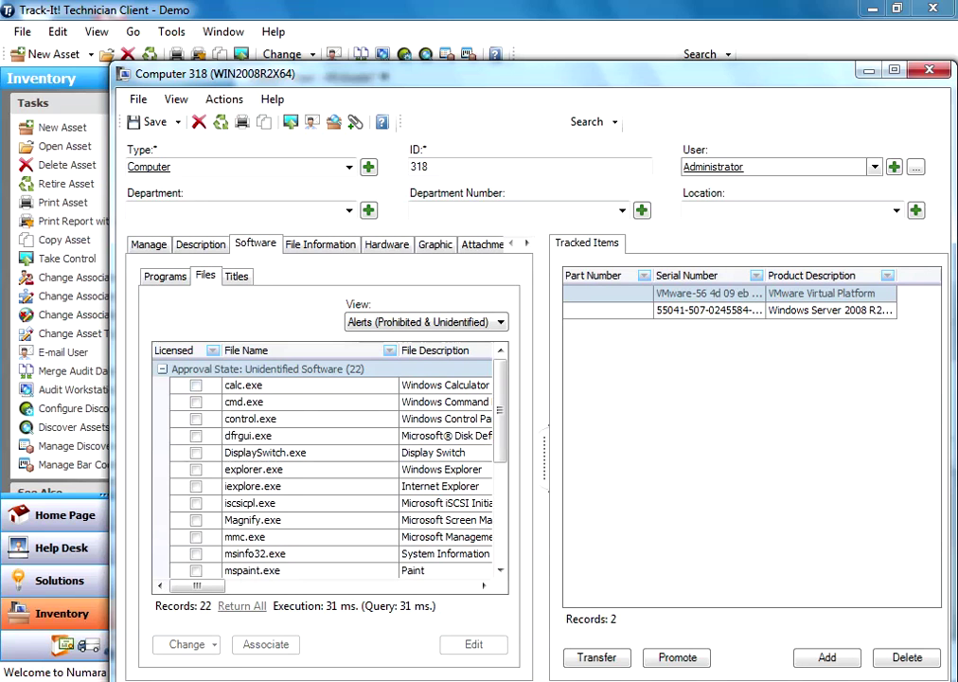
scroll(327, 469, down, 3)
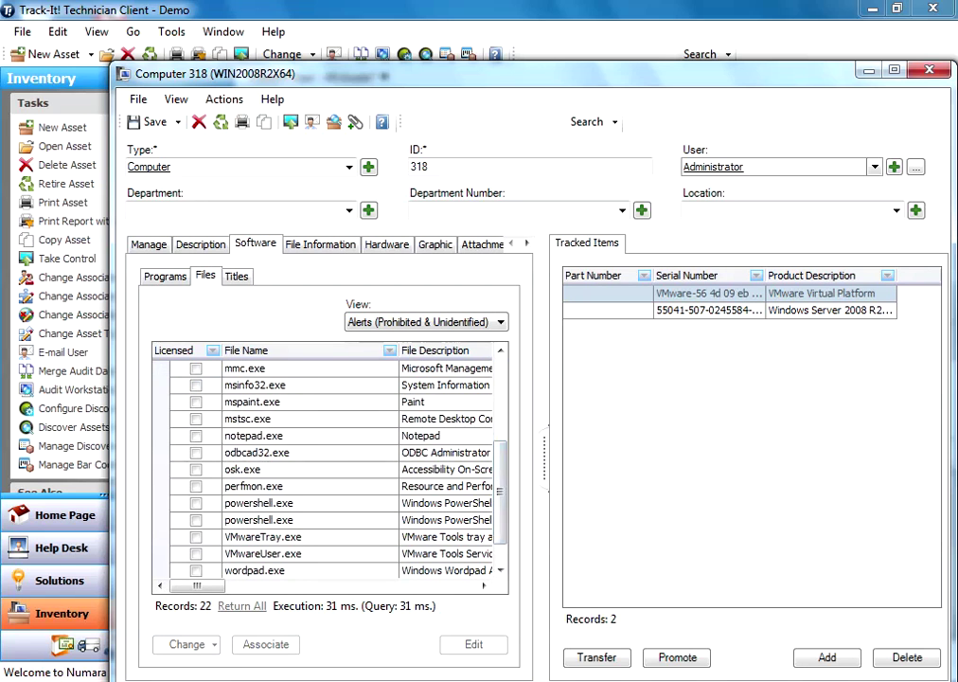
click(164, 274)
- Check the Description, Manage and Hardware tabs, then close the Computer 318 record
click(201, 245)
click(148, 244)
click(386, 243)
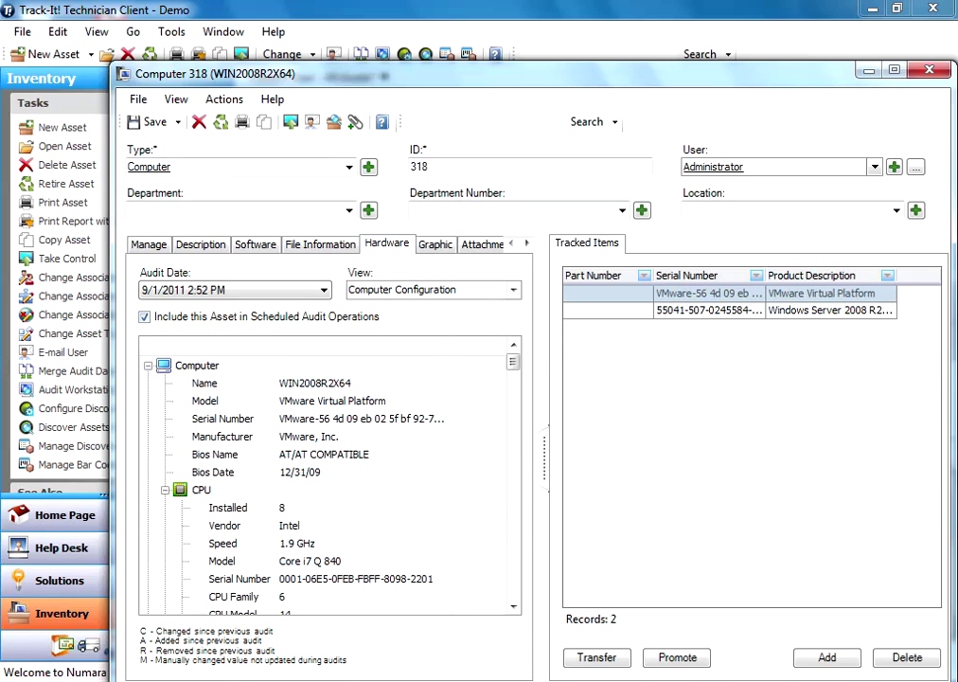
click(929, 70)
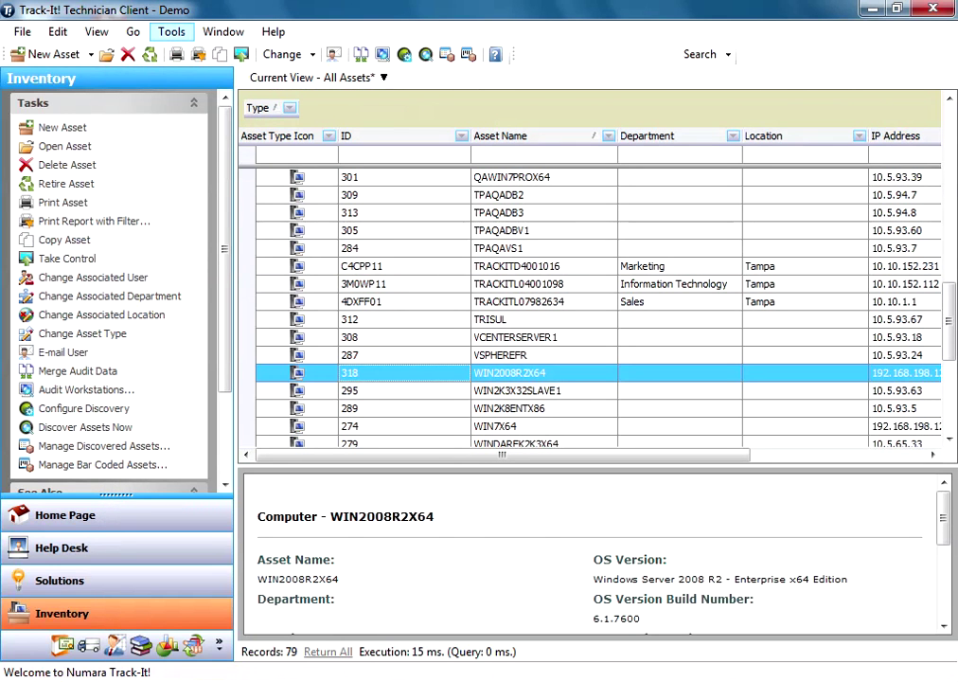
- Open Tools > Administration Console and navigate to Inventory > Auditing > Audit Execution
click(171, 31)
click(227, 71)
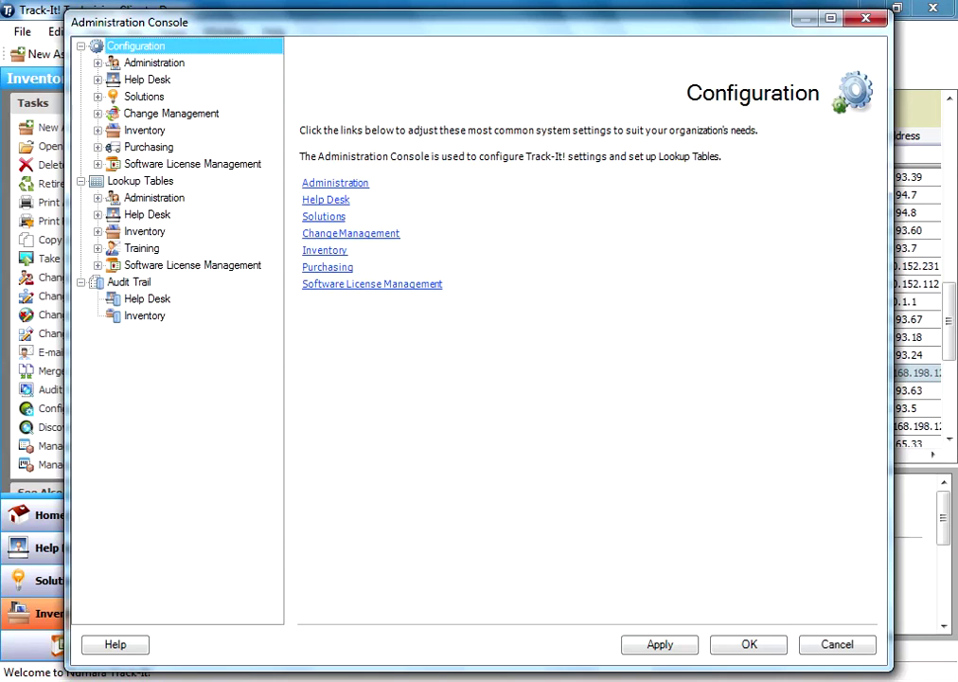
click(97, 130)
click(115, 163)
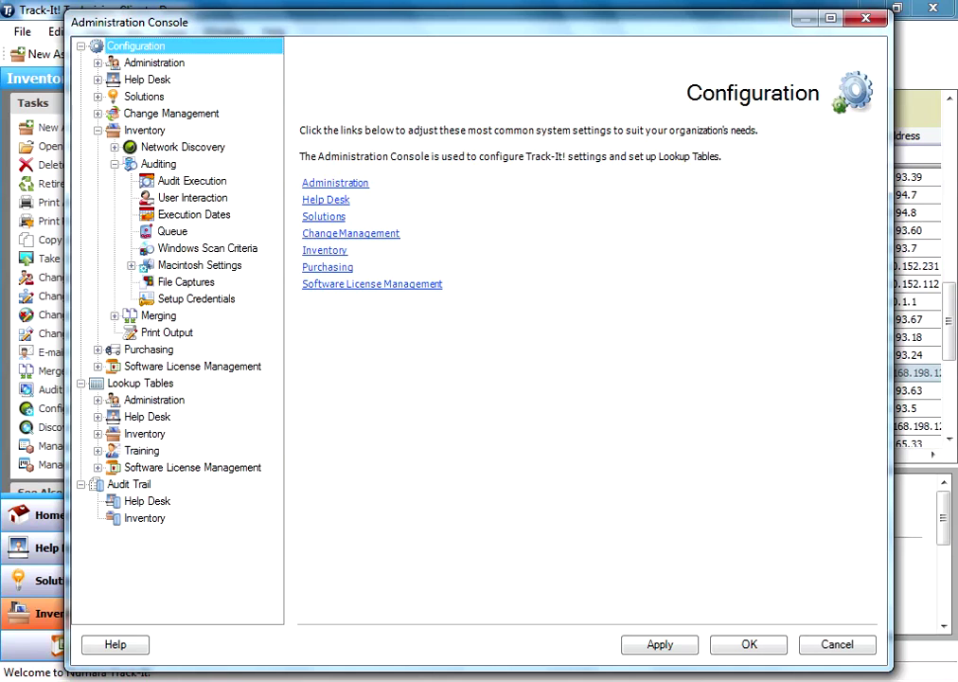
click(192, 181)
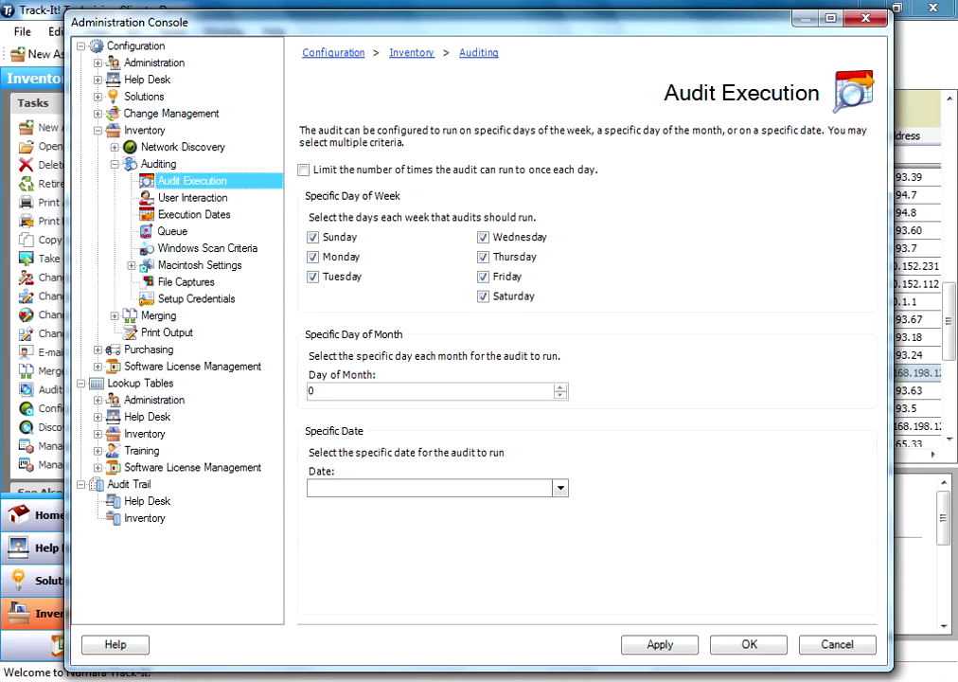
- Review the User Interaction, Execution Dates and Audit Execution pages, then go to the audit Queue
click(193, 197)
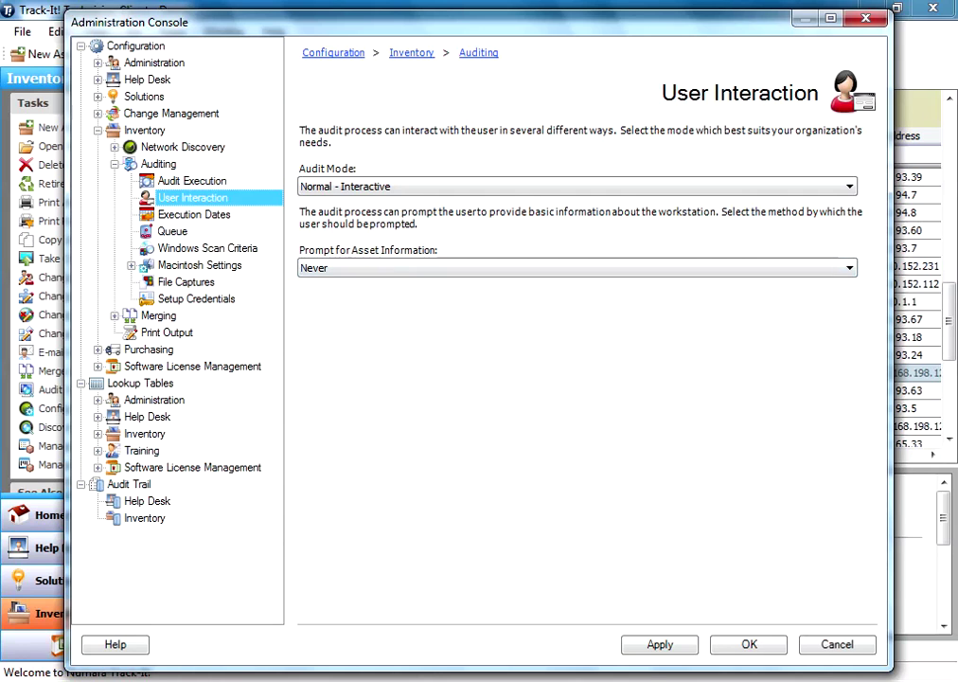
click(194, 214)
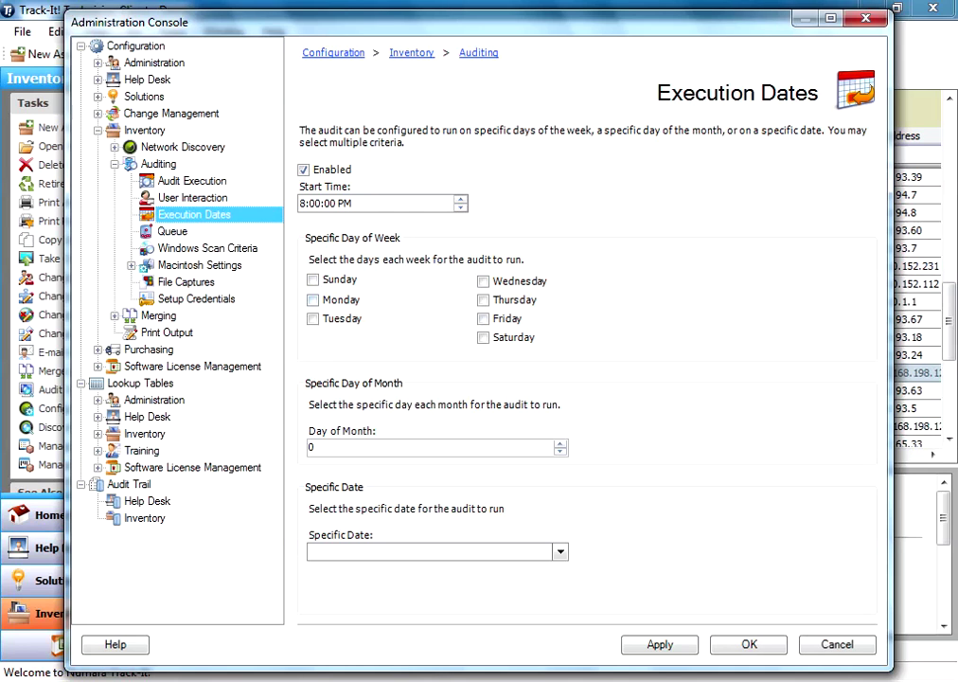
click(192, 180)
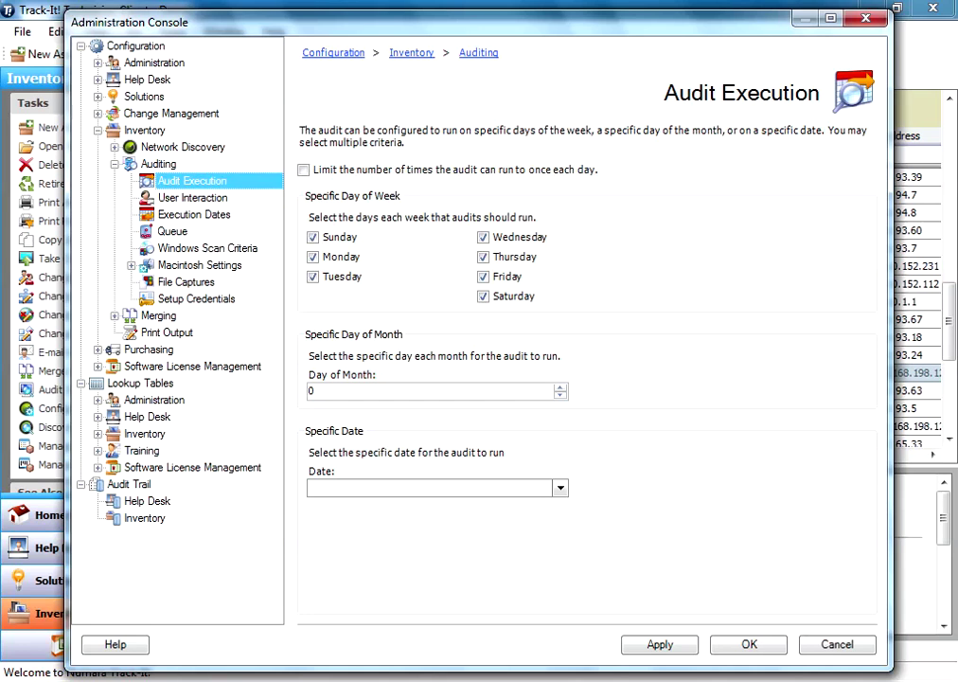
click(195, 214)
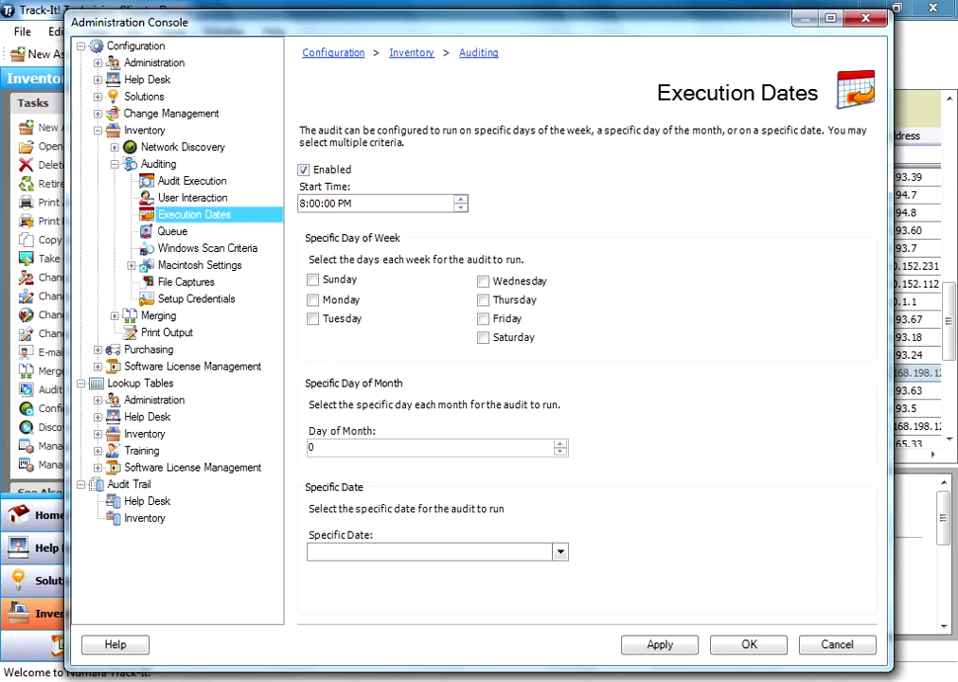
click(172, 231)
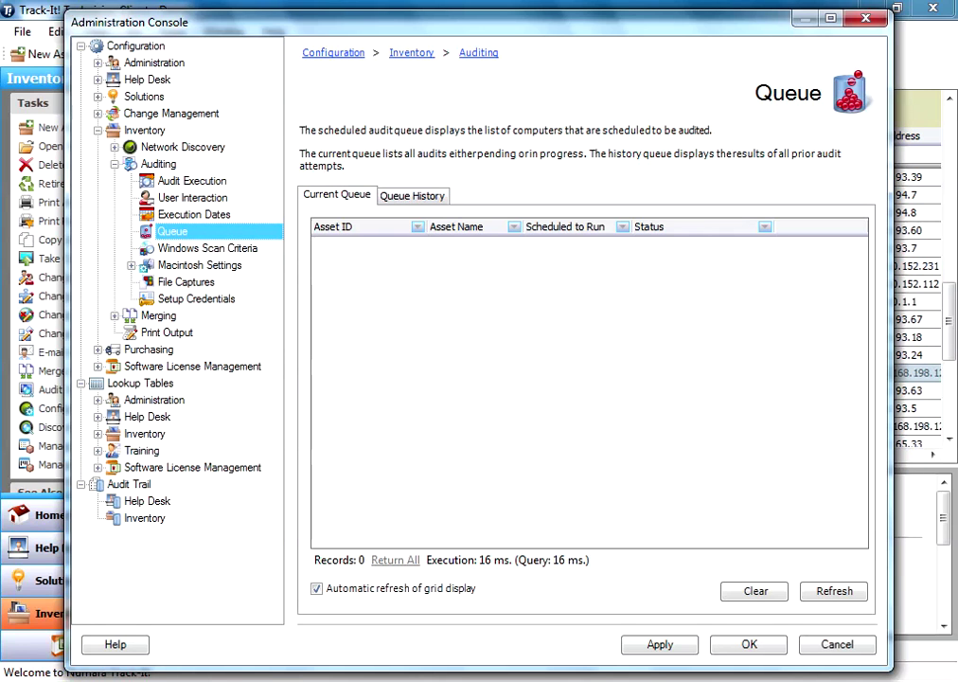
- Check Queue History, Current Queue, Windows Scan Criteria and Setup Credentials, then close the console with OK
click(412, 195)
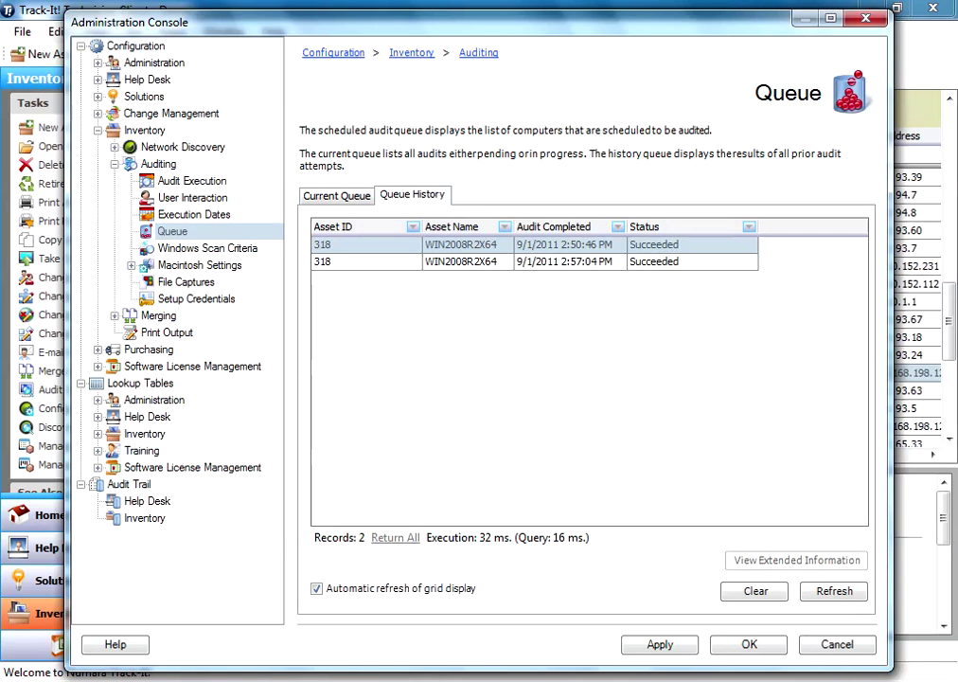
click(336, 195)
click(208, 248)
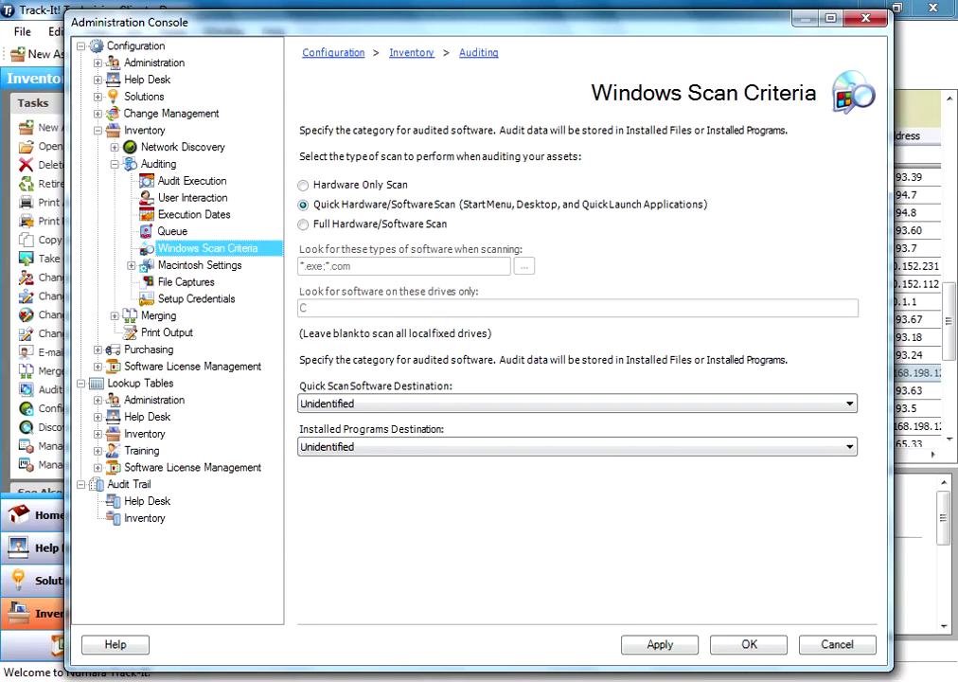
click(197, 298)
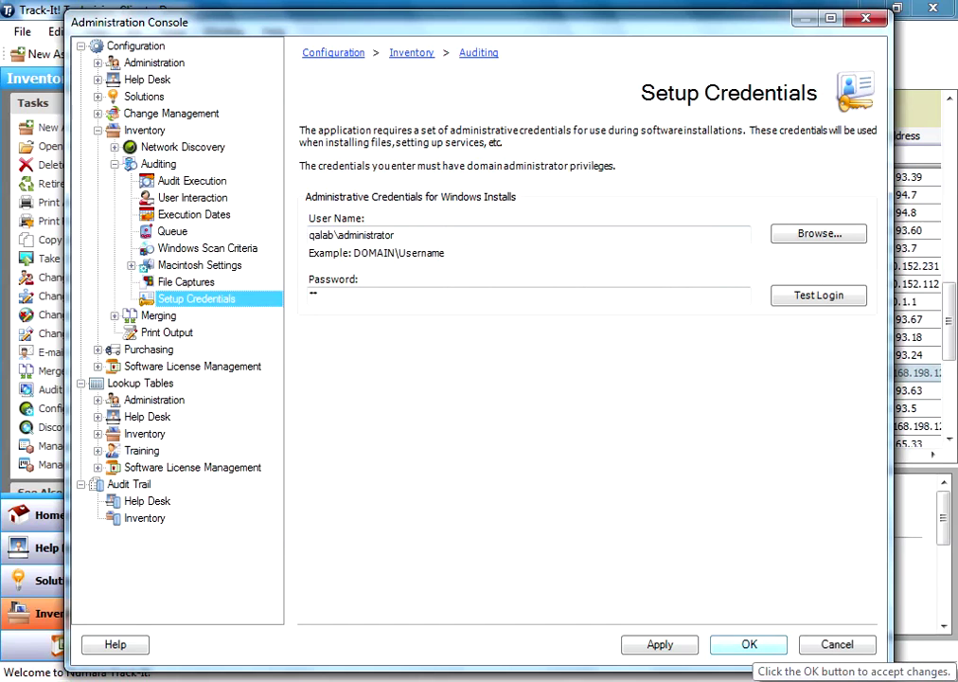
click(749, 645)
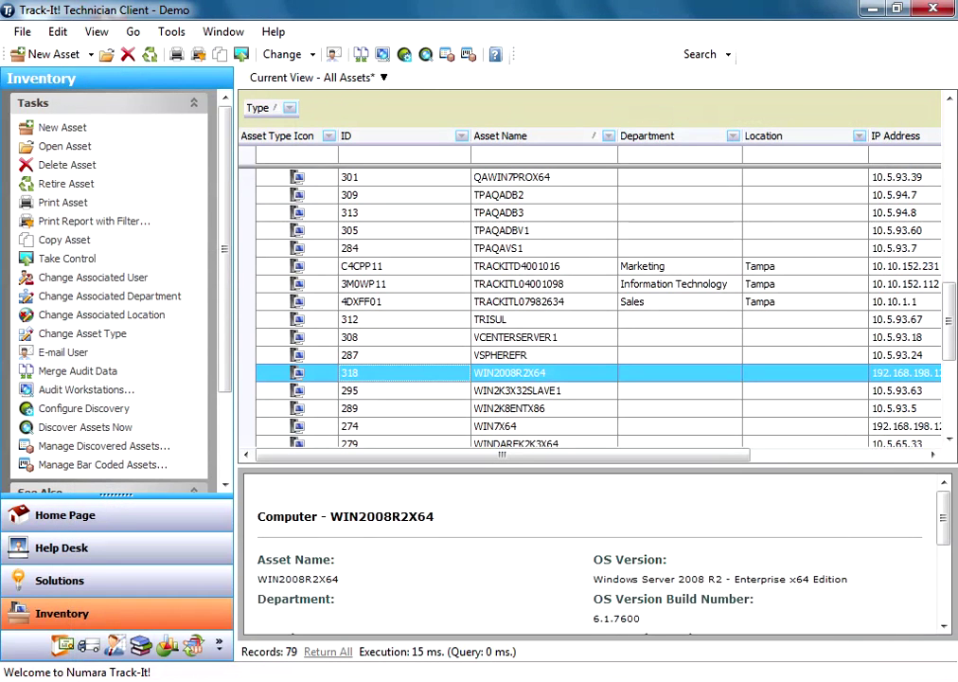